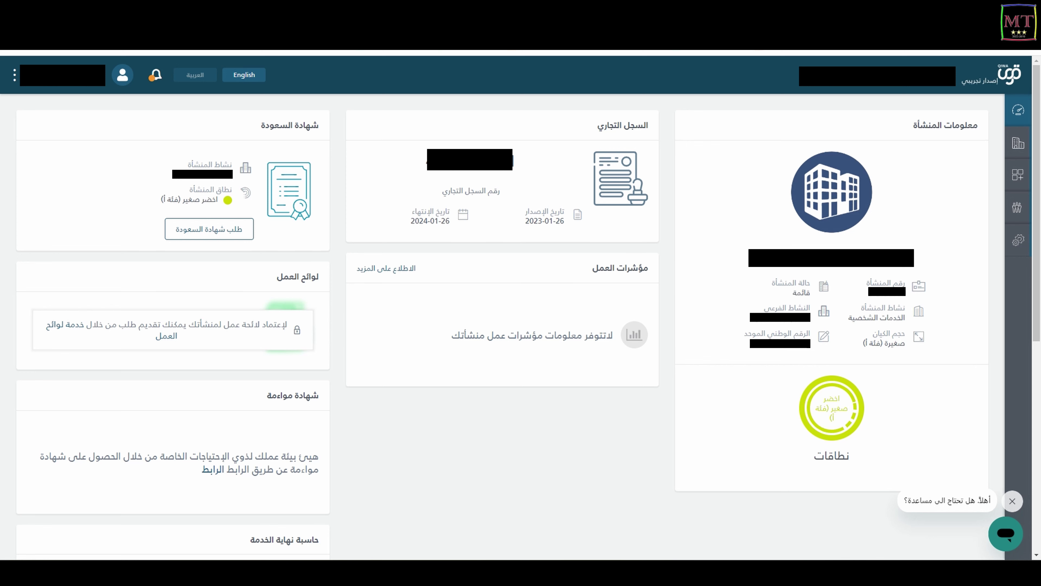
Step: Open the إدارة المهن service from the electronic services, agree to its terms and conditions, and continue to the profession change request
{"action": "mouse_move", "coordinate": [1020, 159]}
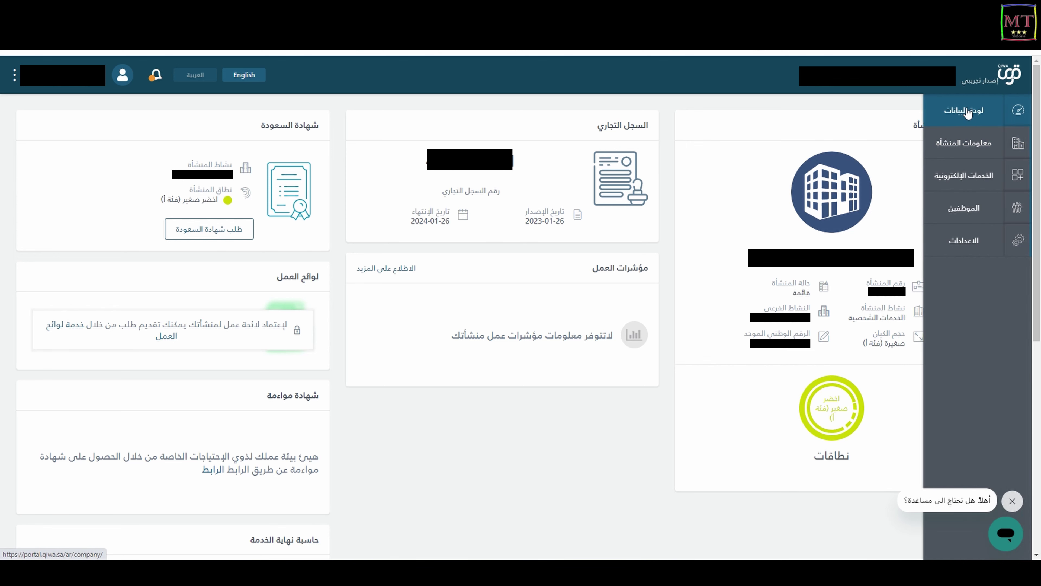
{"action": "left_click", "coordinate": [968, 185]}
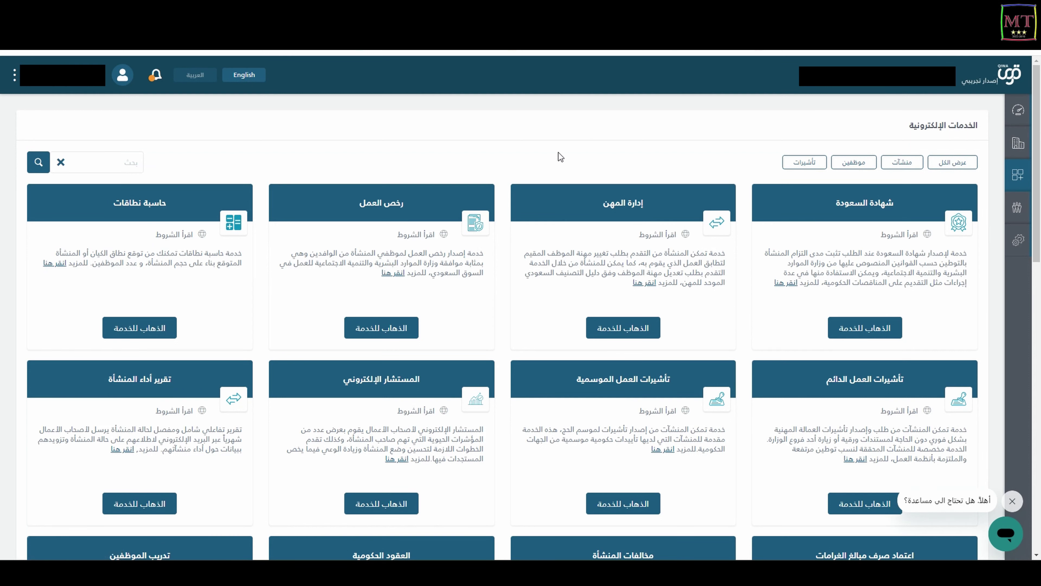
{"action": "left_click", "coordinate": [615, 330]}
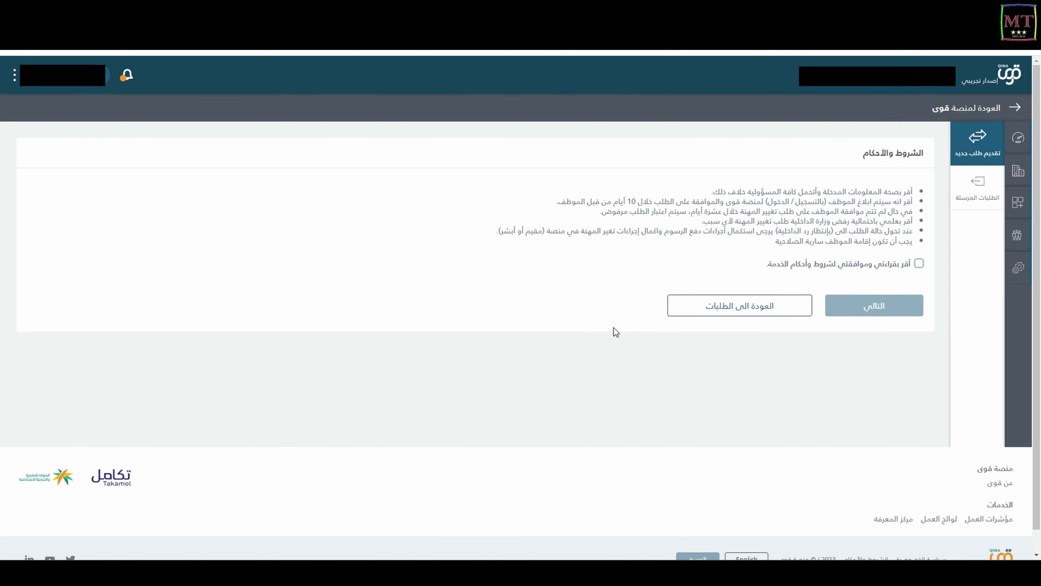
{"action": "left_click", "coordinate": [919, 264]}
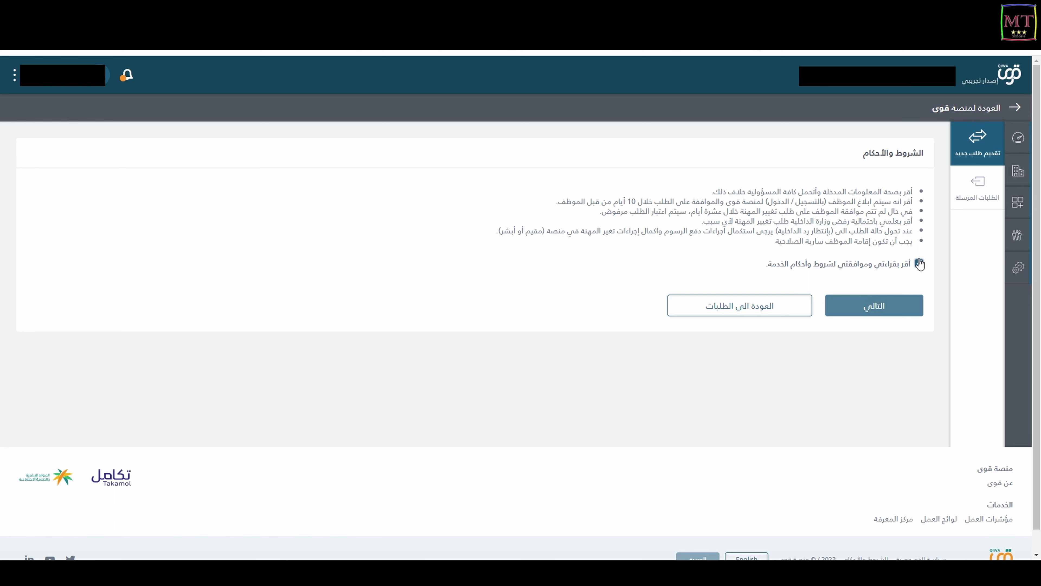
{"action": "left_click", "coordinate": [889, 304]}
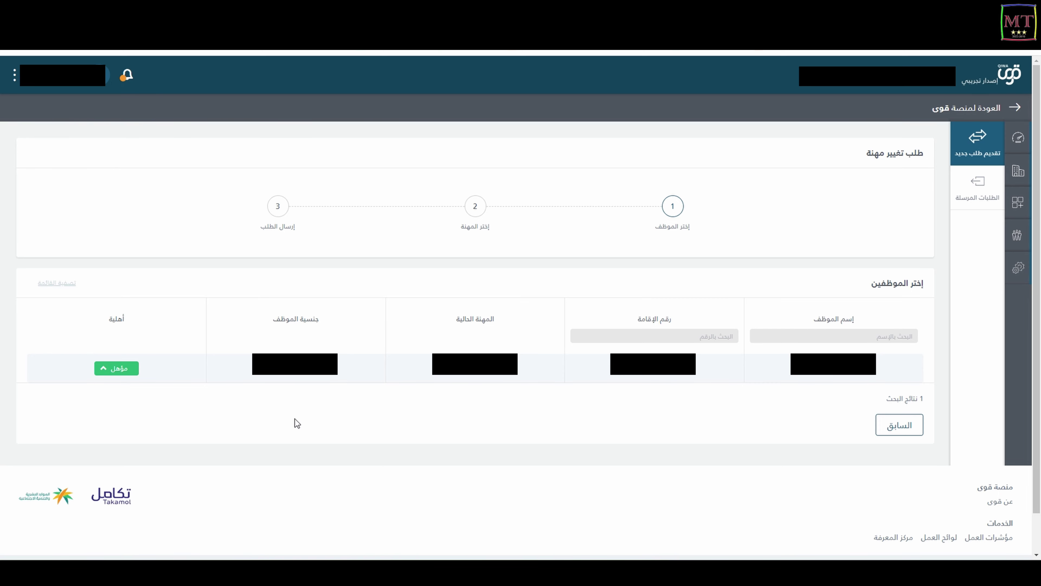
Step: Search the eligible employee's list of new professions for شعر and for تجميل
{"action": "left_click", "coordinate": [116, 368]}
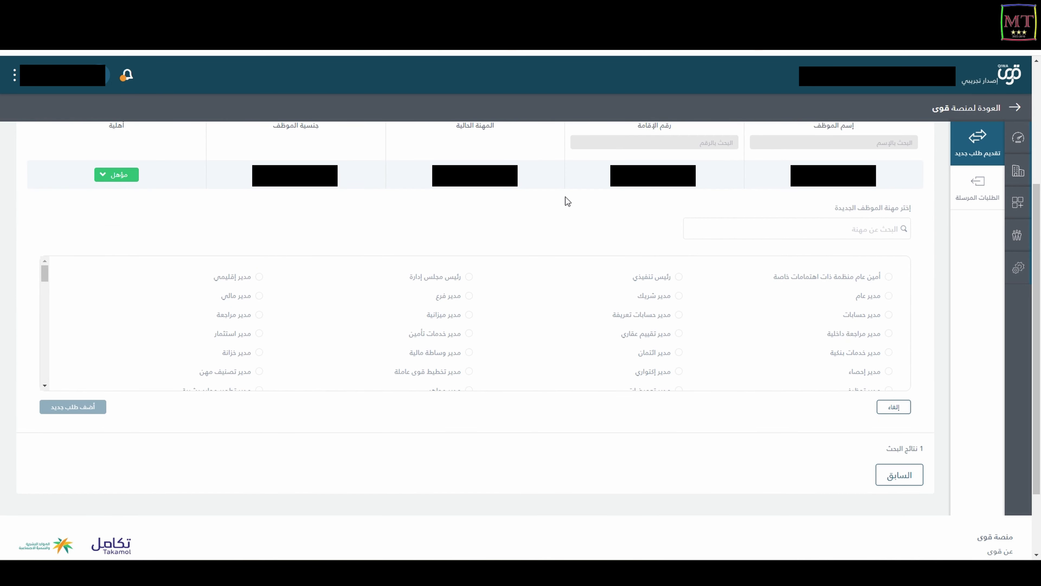
{"action": "left_click", "coordinate": [800, 234]}
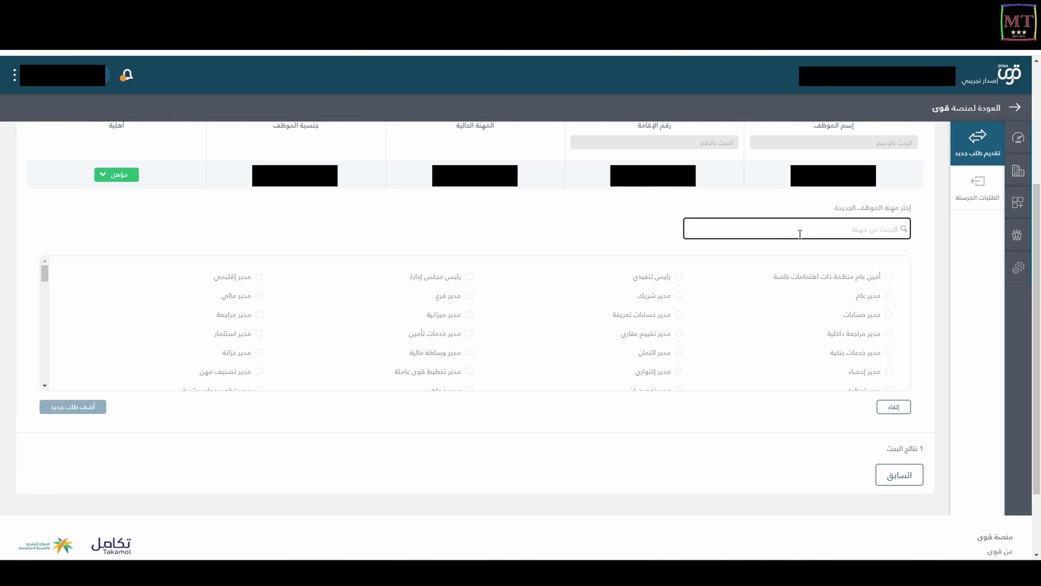
{"action": "type", "text": "شع"}
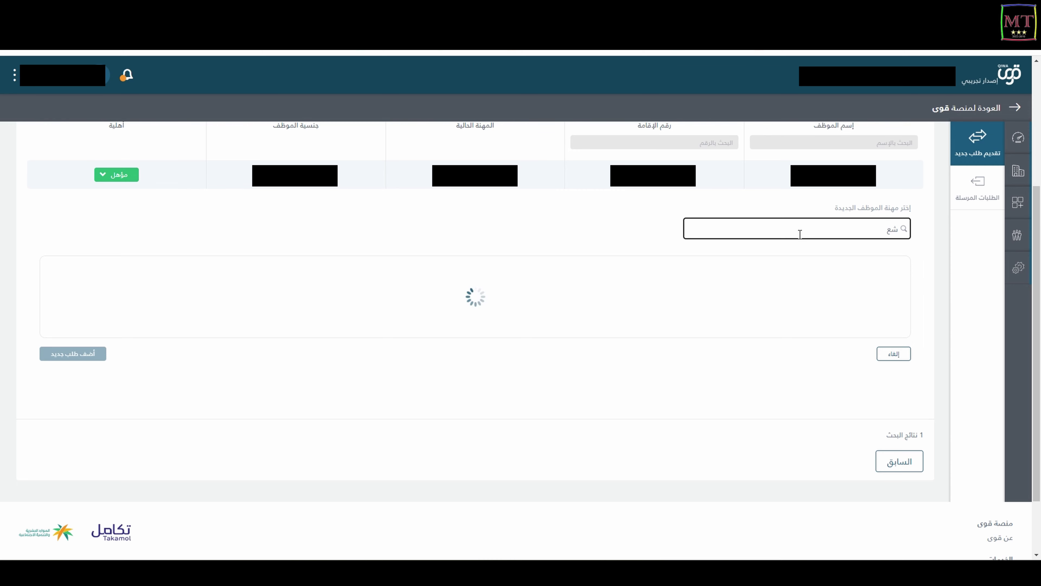
{"action": "type", "text": "ر"}
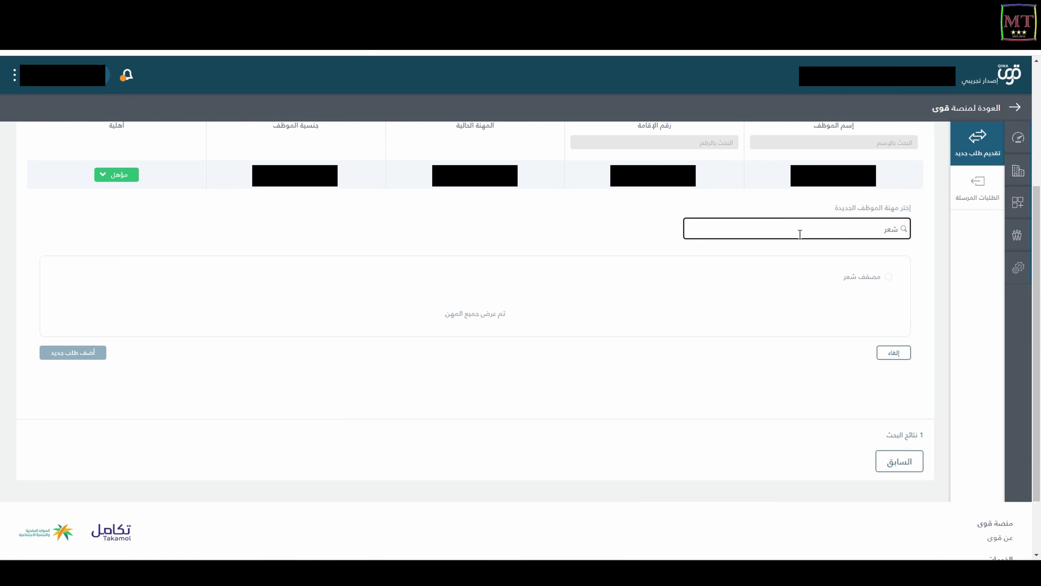
{"action": "key", "text": "BackSpace"}
{"action": "key", "text": "BackSpace"}
{"action": "type", "text": "ت"}
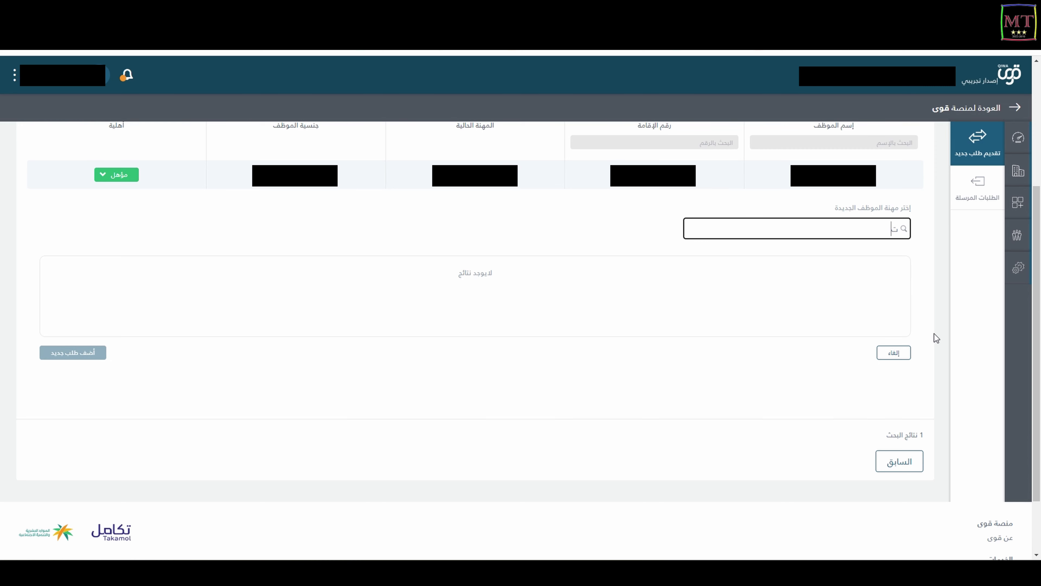
{"action": "type", "text": "جميل"}
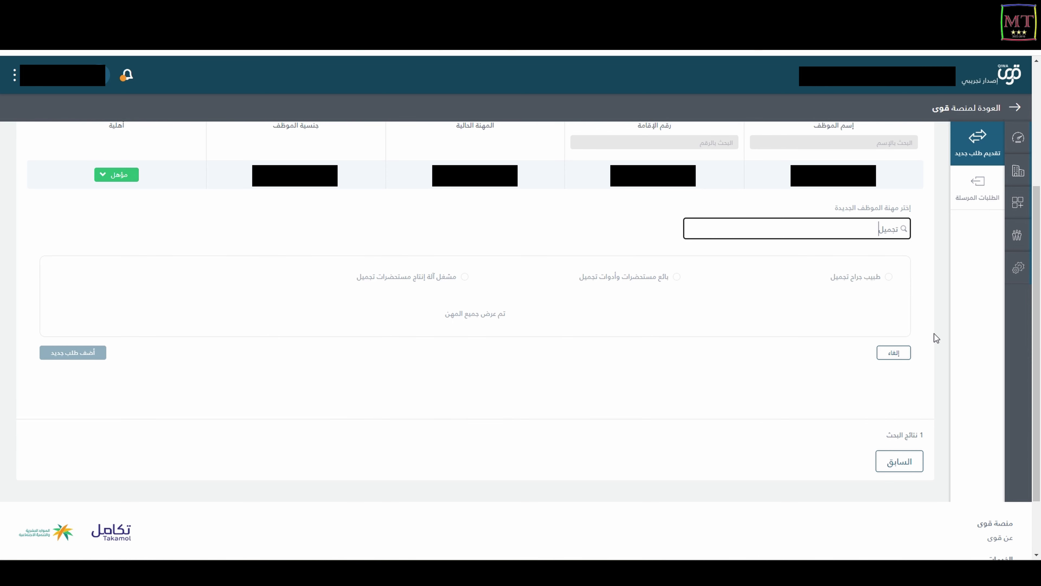
Step: Search the professions for عناية, add a request with مختص عناية بشرة, and go back to the previous stage
{"action": "key", "text": "BackSpace"}
{"action": "key", "text": "BackSpace"}
{"action": "key", "text": "BackSpace"}
{"action": "key", "text": "BackSpace"}
{"action": "key", "text": "BackSpace"}
{"action": "type", "text": "ع"}
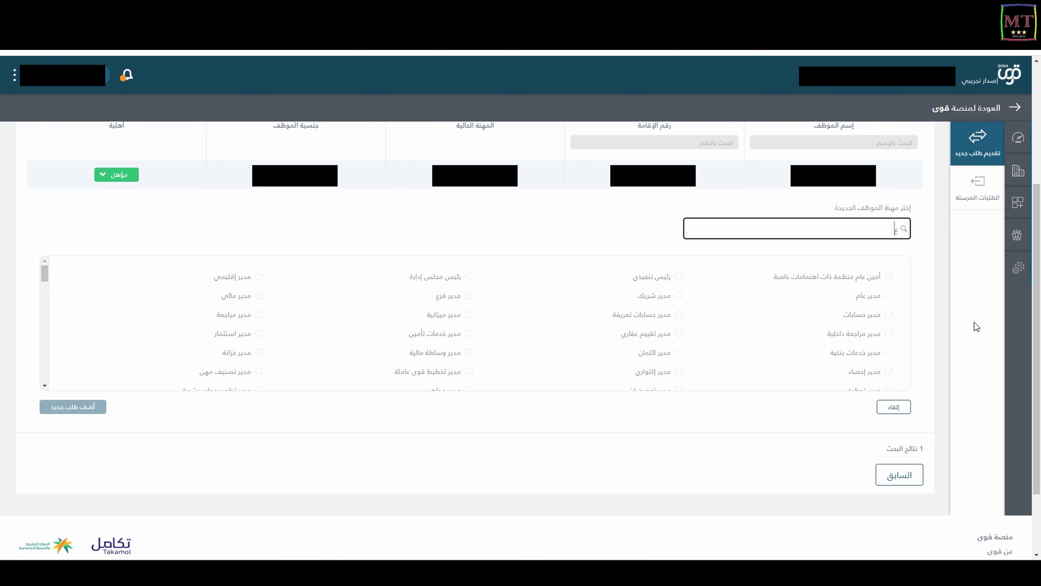
{"action": "type", "text": "ناية"}
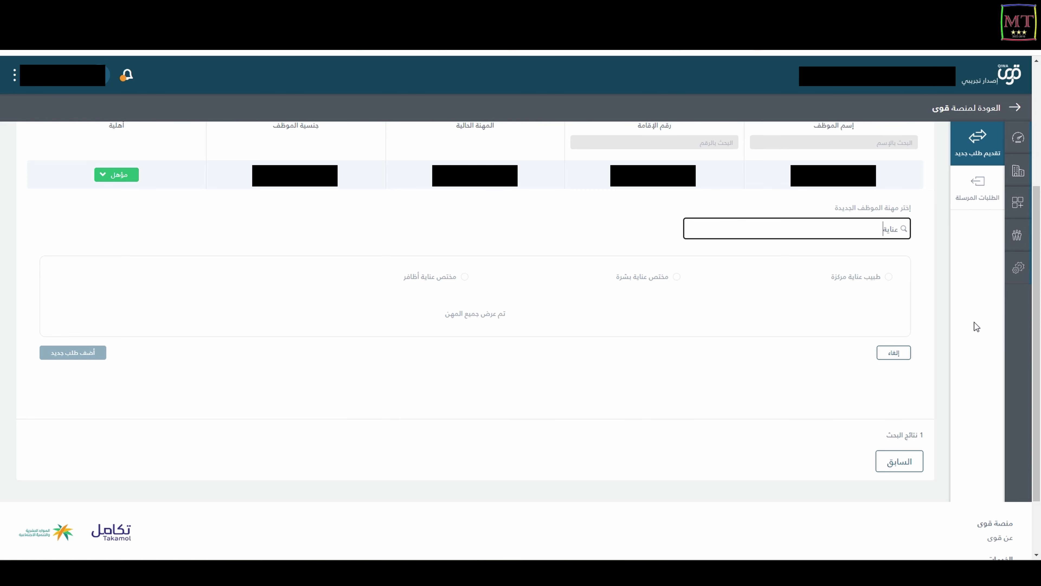
{"action": "left_click", "coordinate": [676, 279]}
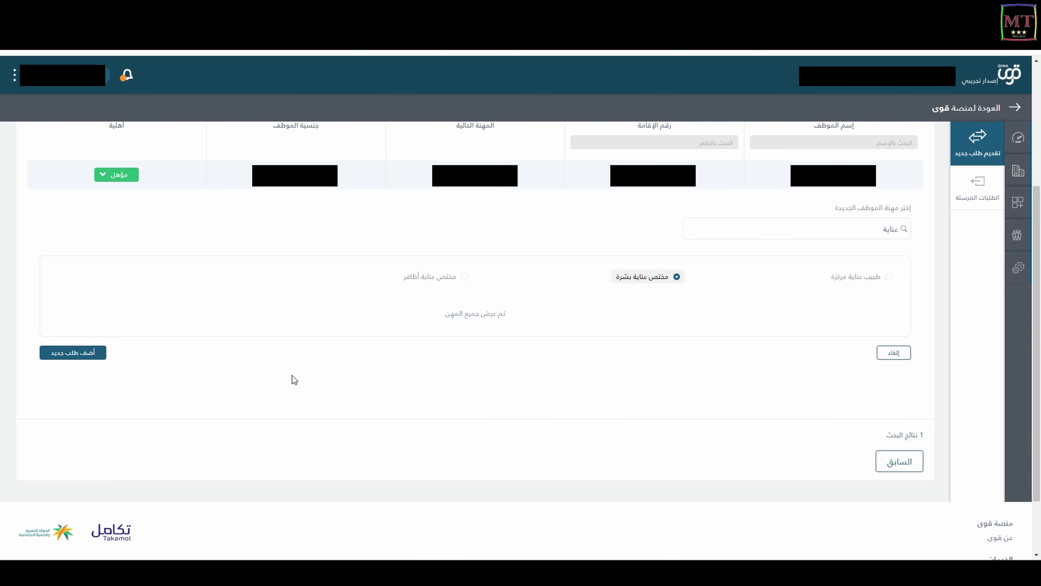
{"action": "left_click", "coordinate": [59, 356]}
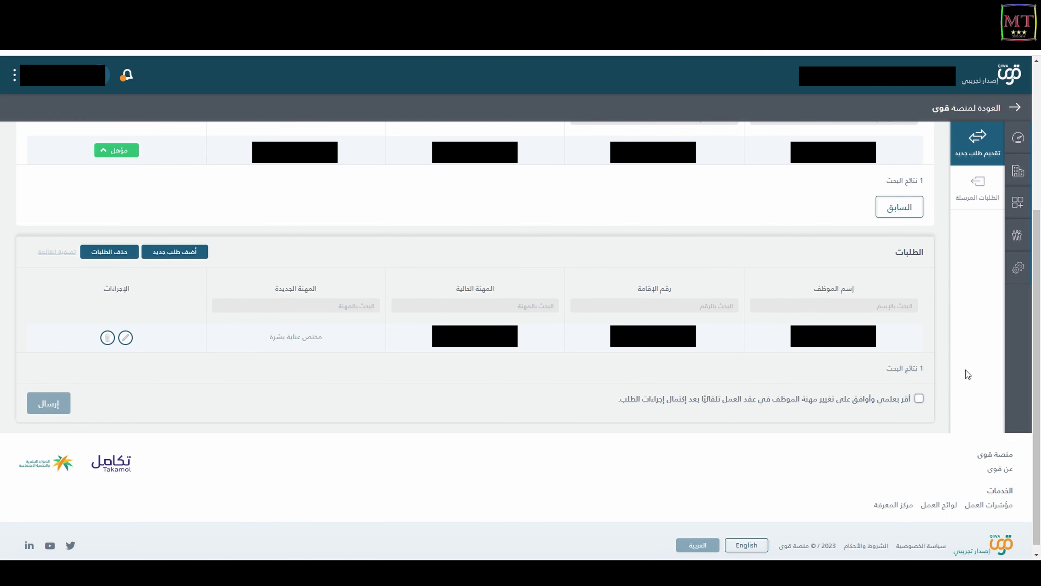
{"action": "scroll", "coordinate": [965, 369], "scroll_direction": "down", "scroll_amount": 1}
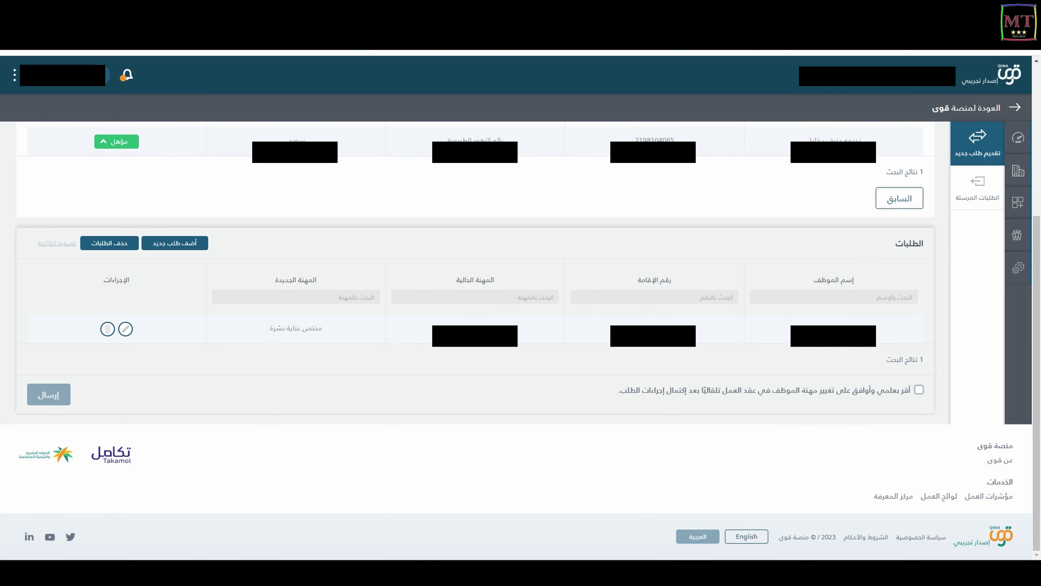
{"action": "left_click", "coordinate": [911, 197]}
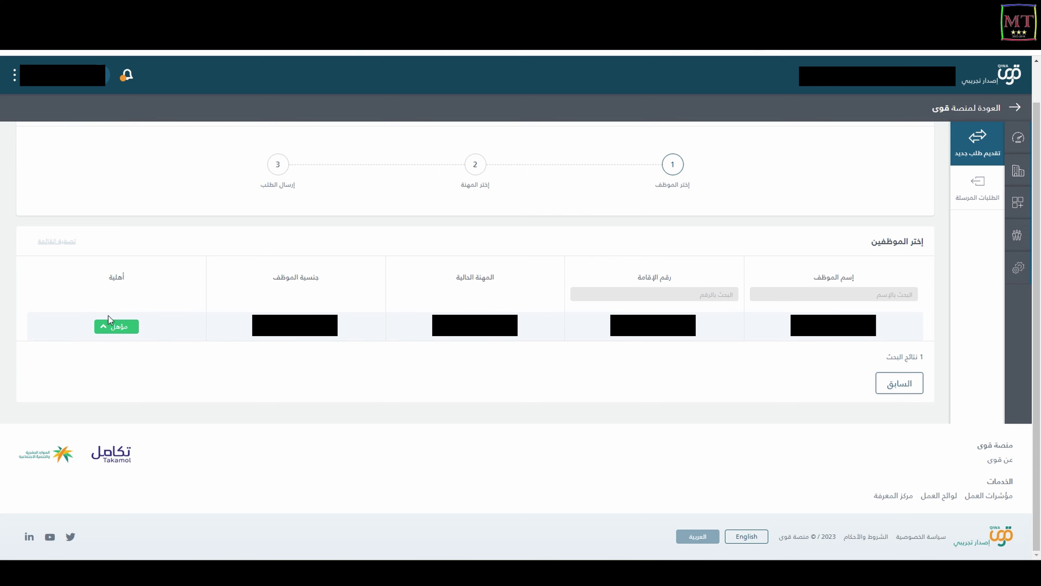
Step: Add a request changing the eligible employee's profession to مختص عناية بشرة, found by searching for عناية, and send it with the contract-change acknowledgement accepted
{"action": "left_click", "coordinate": [110, 325]}
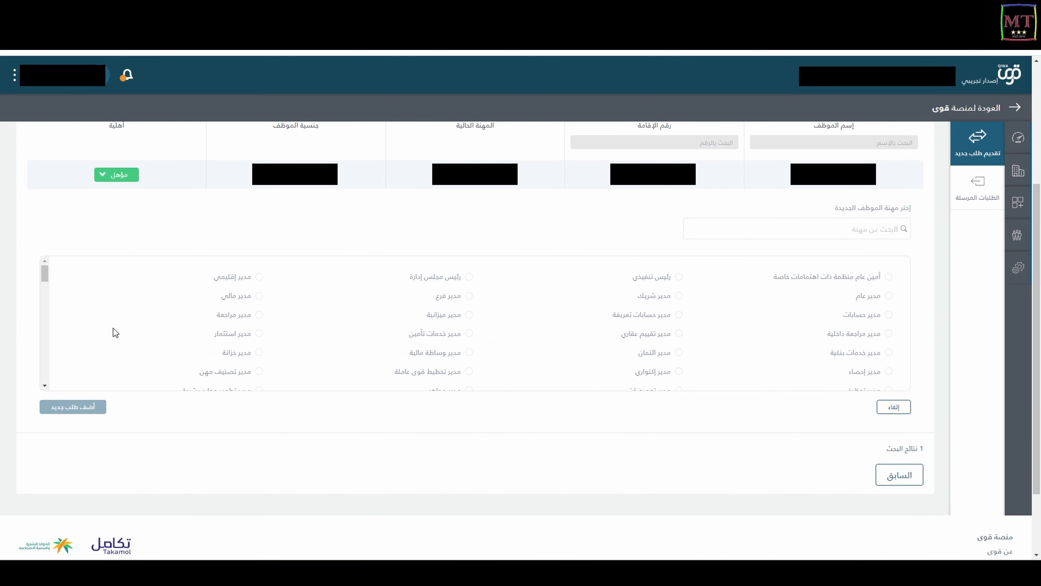
{"action": "left_click", "coordinate": [831, 222]}
{"action": "type", "text": "عنا"}
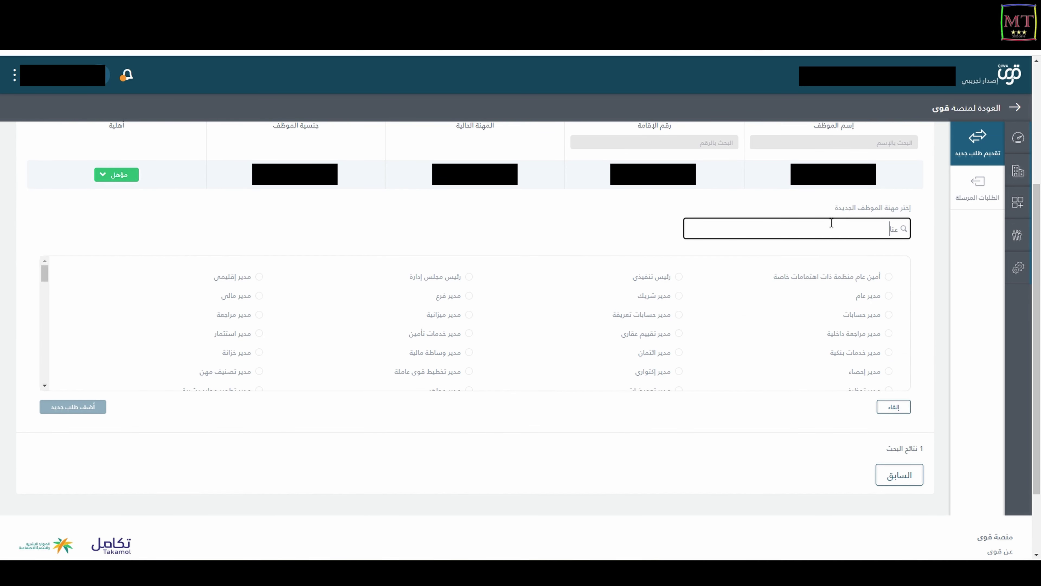
{"action": "type", "text": "ية"}
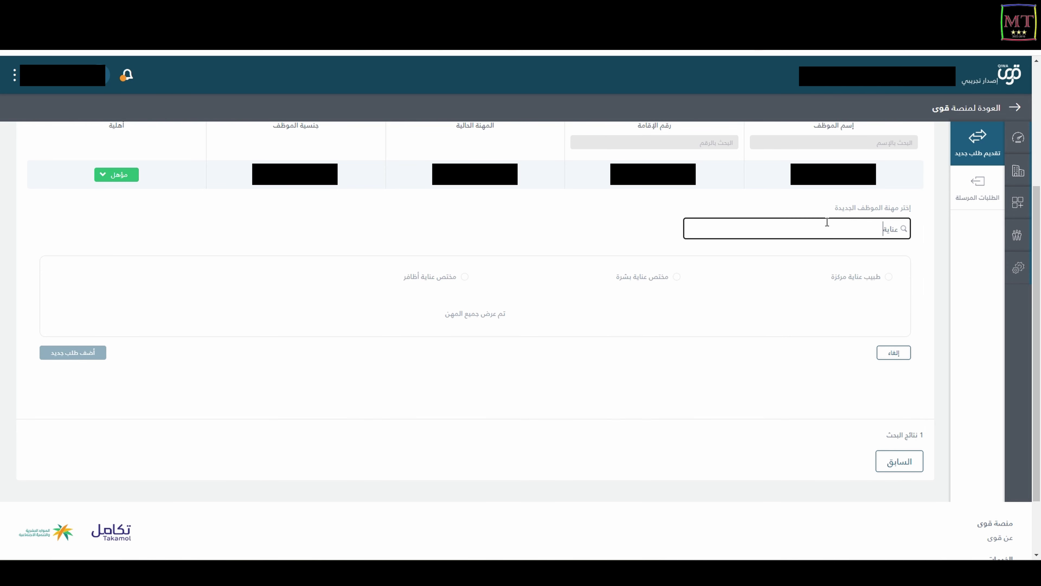
{"action": "left_click", "coordinate": [674, 283]}
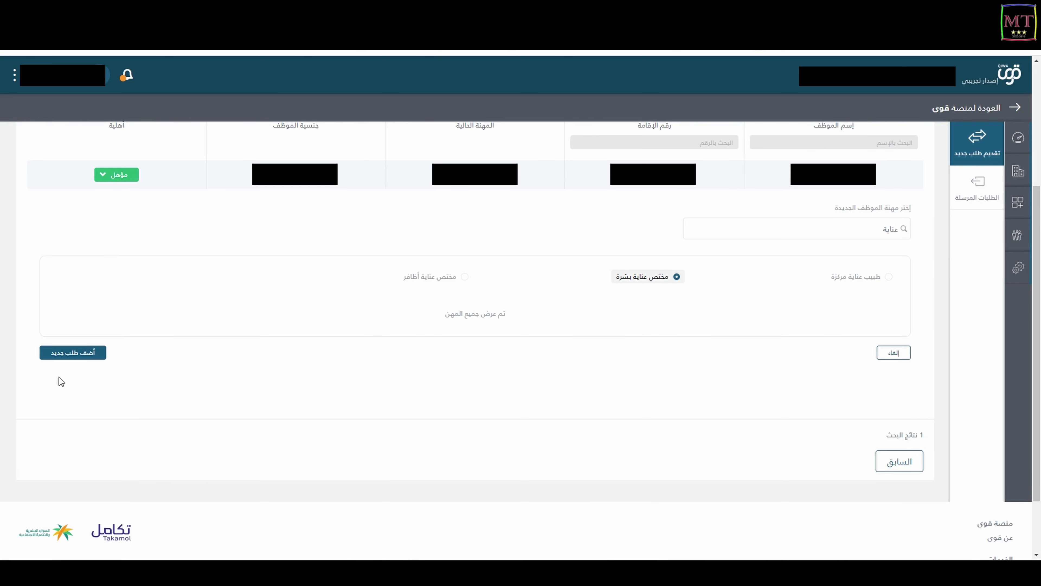
{"action": "left_click", "coordinate": [74, 354]}
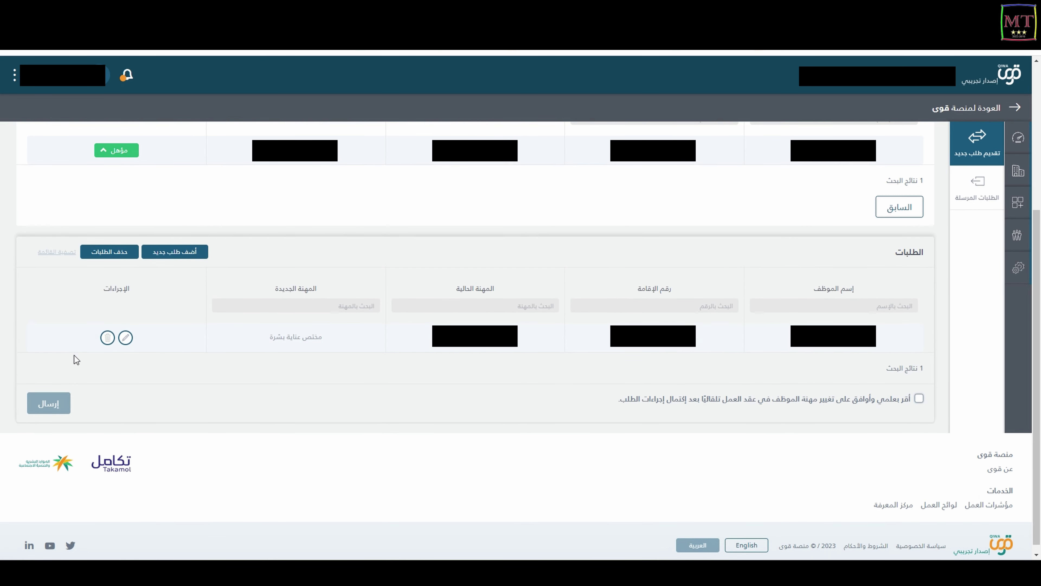
{"action": "left_click", "coordinate": [919, 399]}
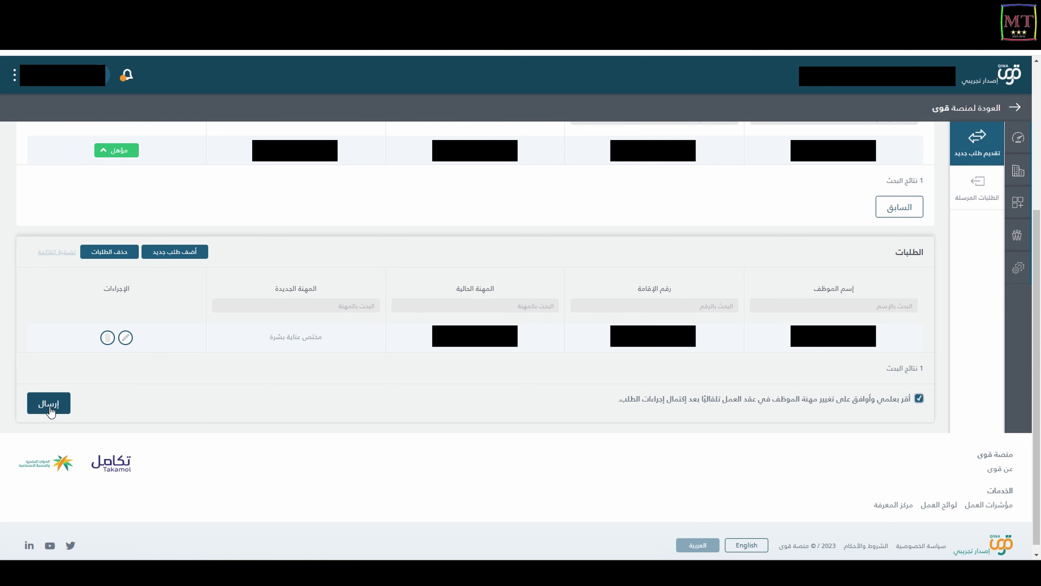
{"action": "left_click", "coordinate": [50, 407]}
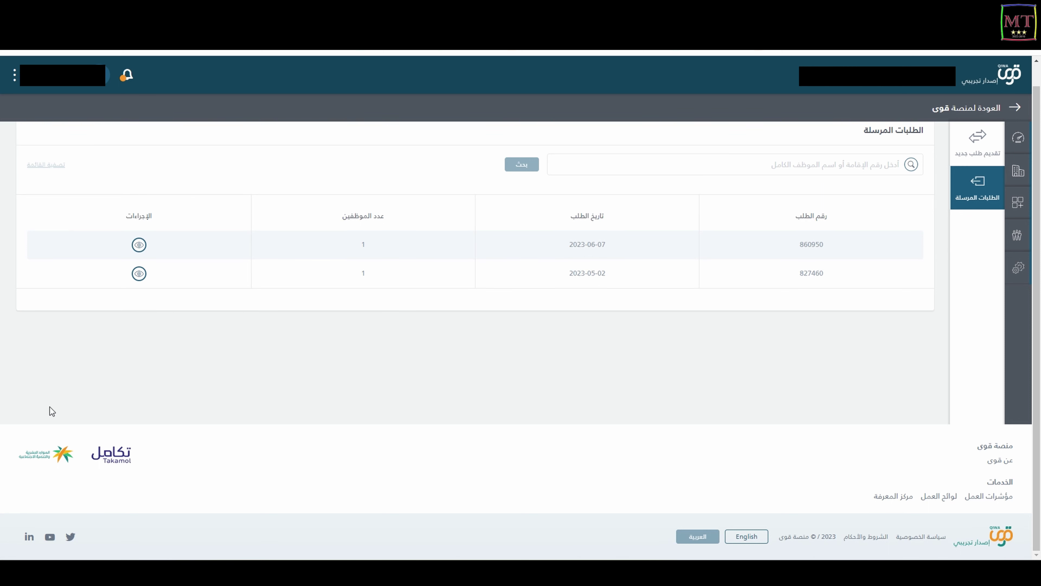
Step: View the details of the sent request dated 2023-06-07 and check its request status
{"action": "left_click", "coordinate": [138, 245]}
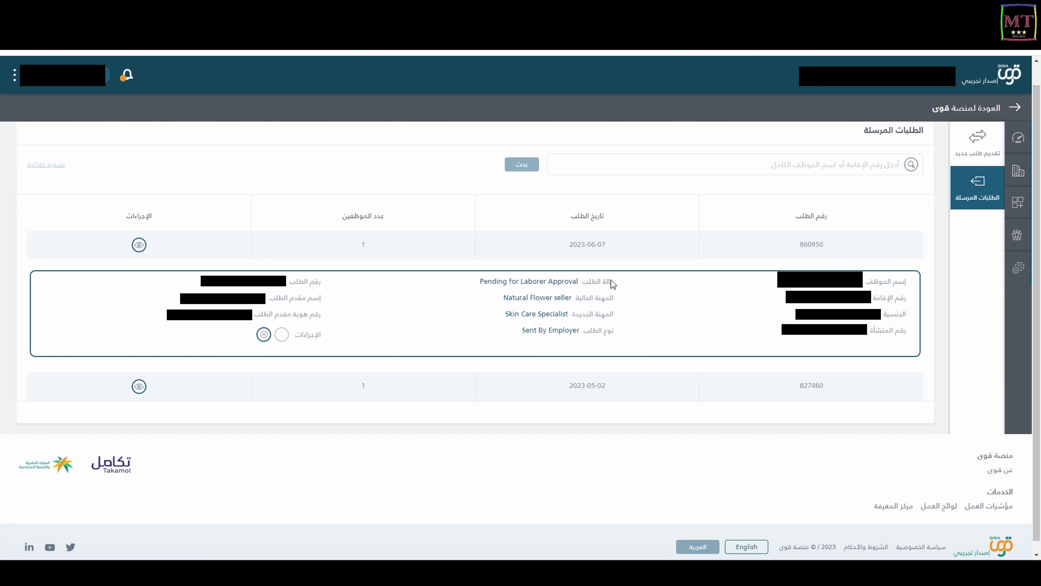
{"action": "left_click_drag", "start_coordinate": [614, 281], "coordinate": [467, 279]}
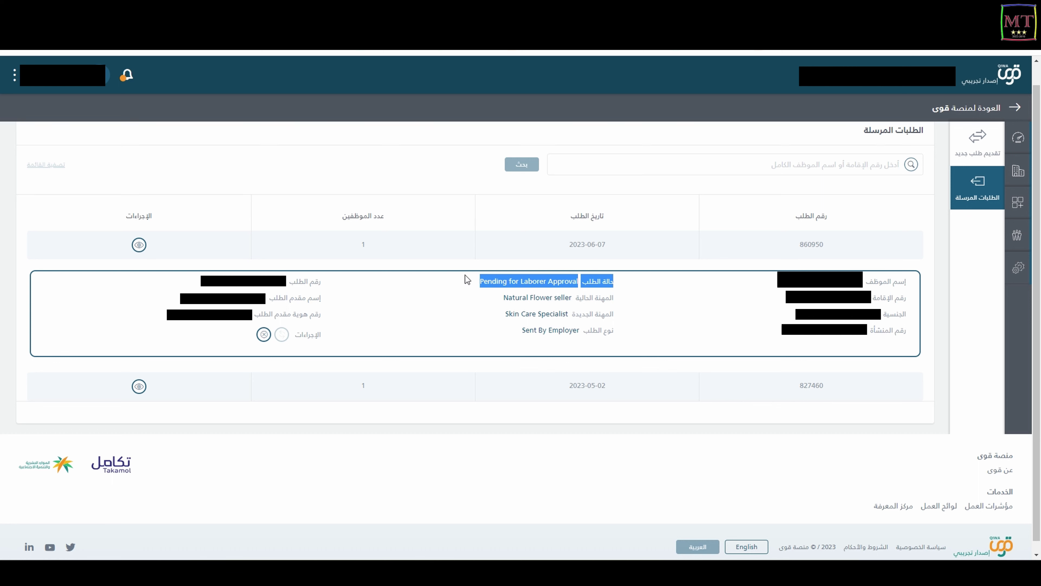
{"action": "left_click", "coordinate": [424, 291]}
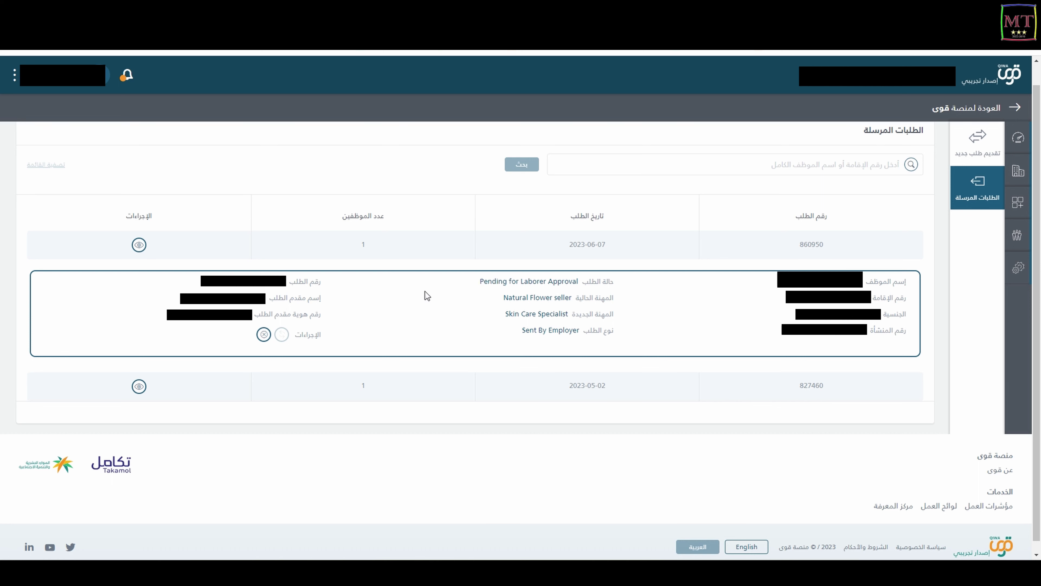